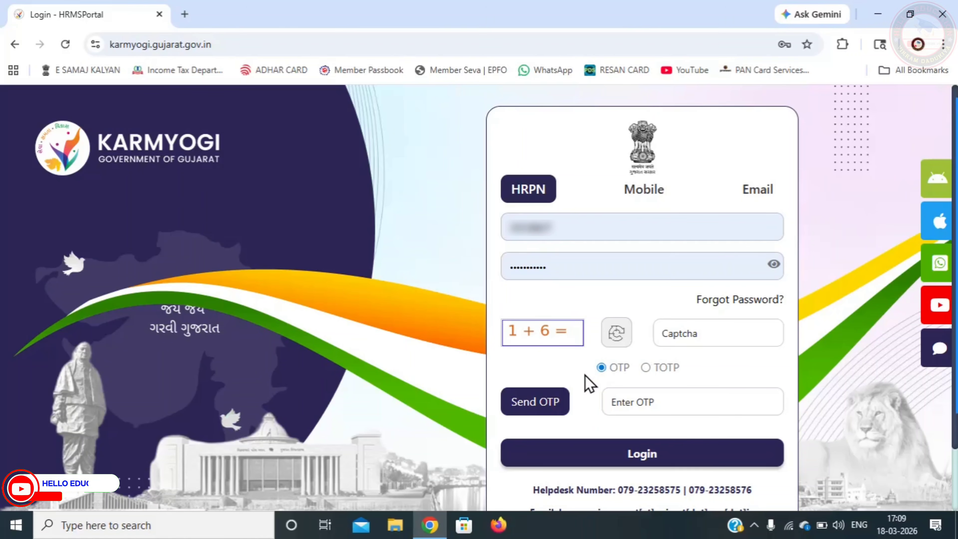
Step: Request a one-time password for the HRPN login and log in to the portal
left_click(536, 406)
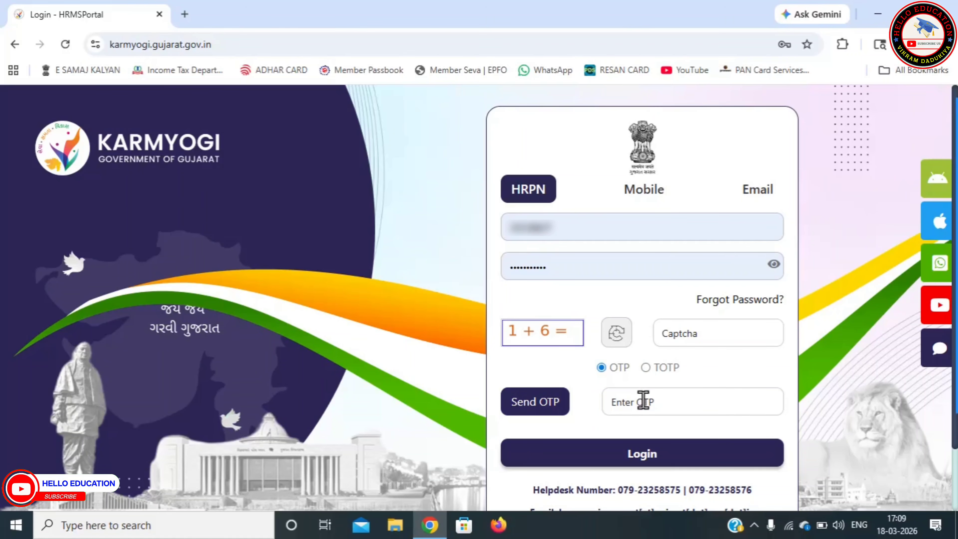
left_click(638, 453)
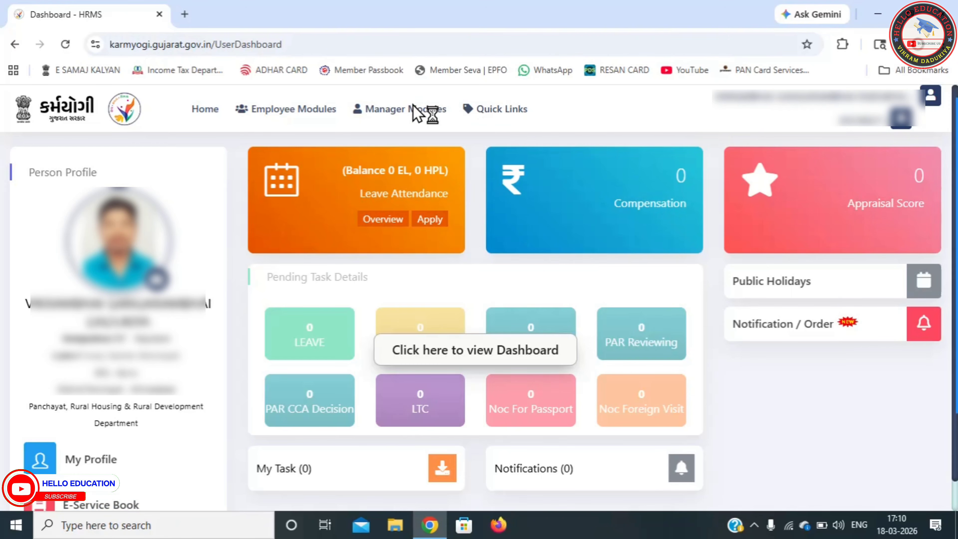
Step: Open the employee's 2026-2027 IT Declaration for editing and select the New Regime
mouse_move(262, 120)
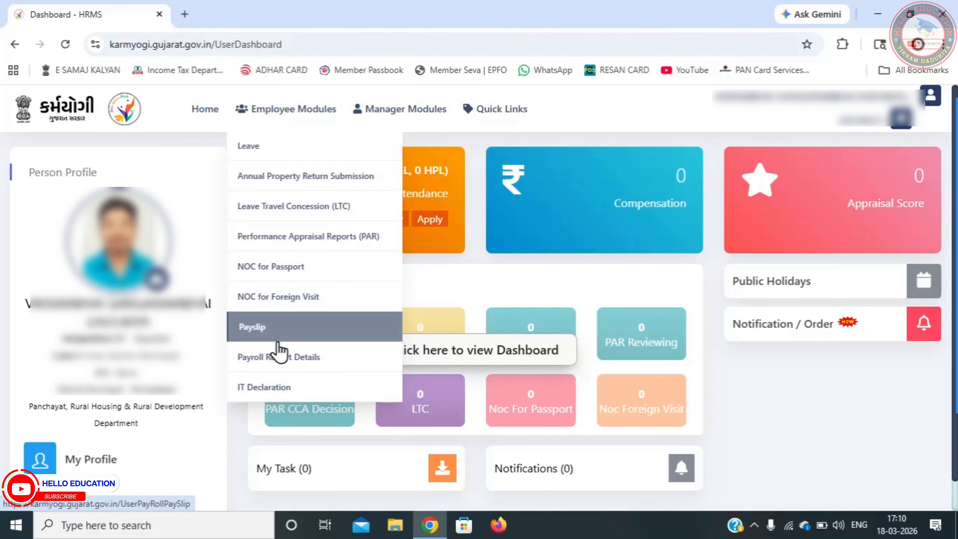
left_click(302, 389)
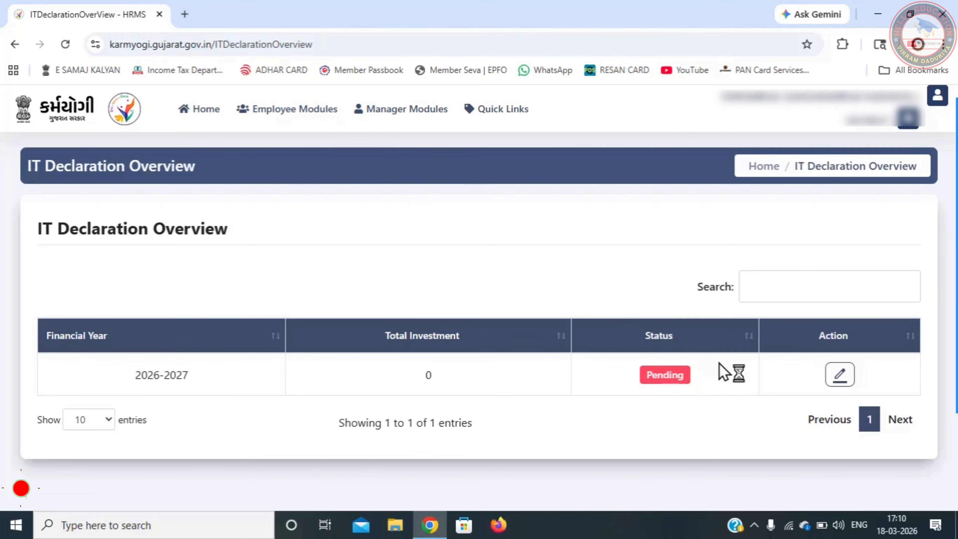
left_click(839, 375)
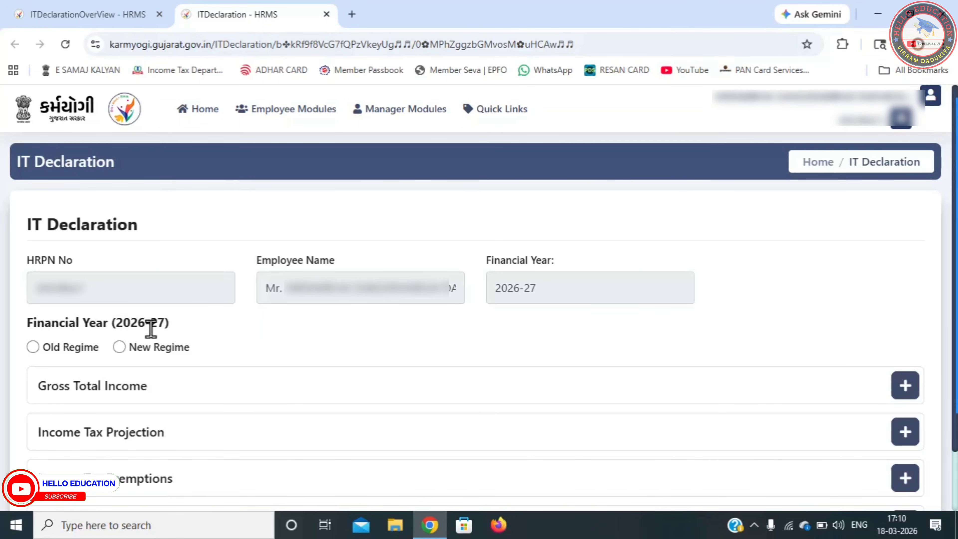
left_click(33, 347)
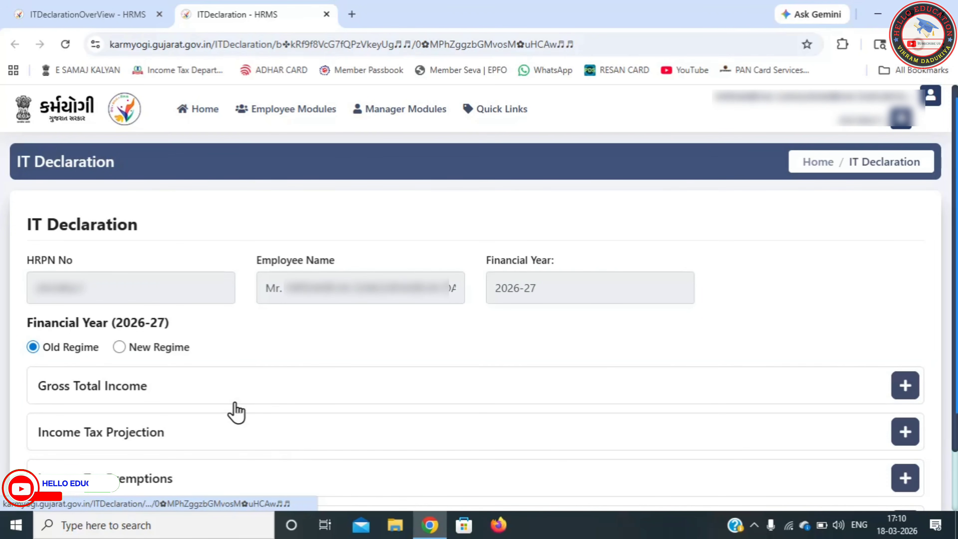
left_click(124, 352)
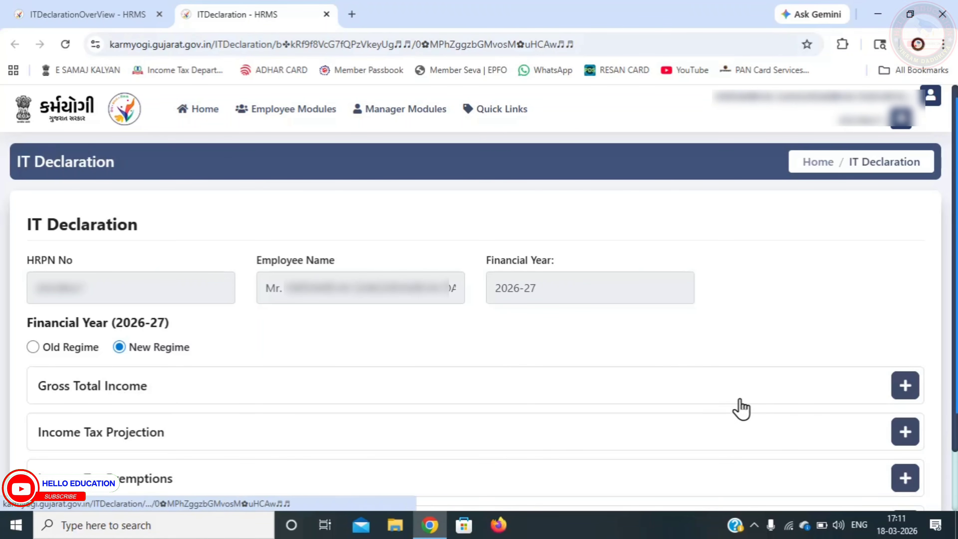
Step: Expand Gross Total Income and review the monthly Regular Salary table under Gross Salary
left_click(906, 389)
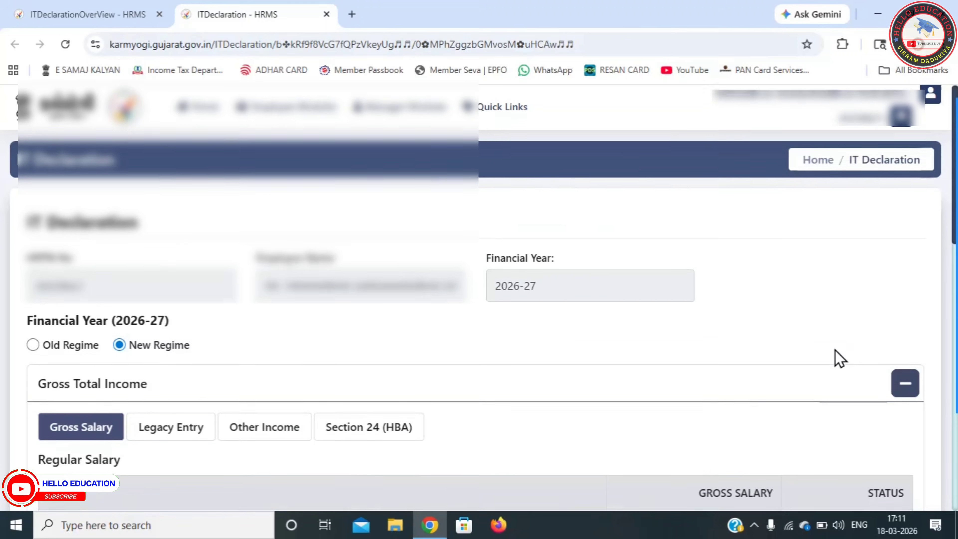
scroll(837, 358, "down", 3)
scroll(837, 358, "down", 2)
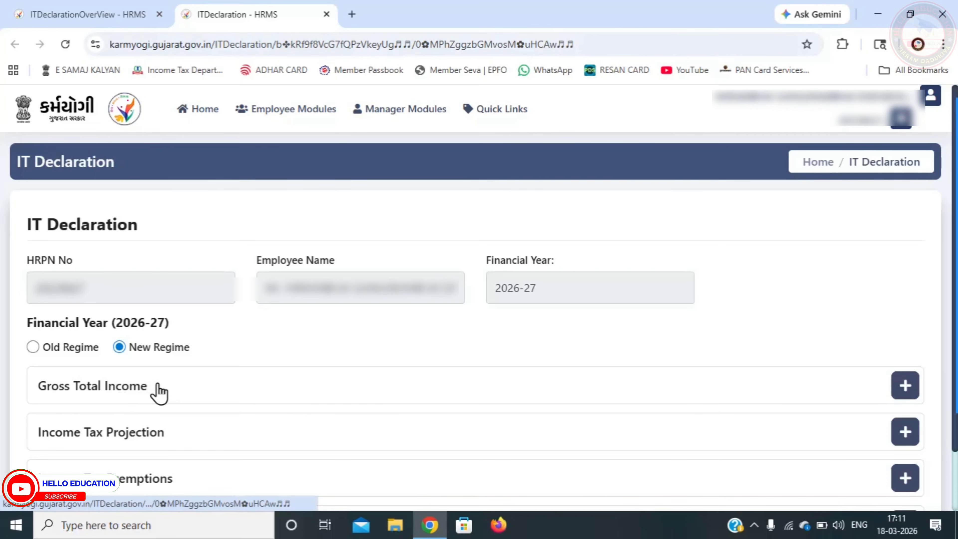
left_click(905, 387)
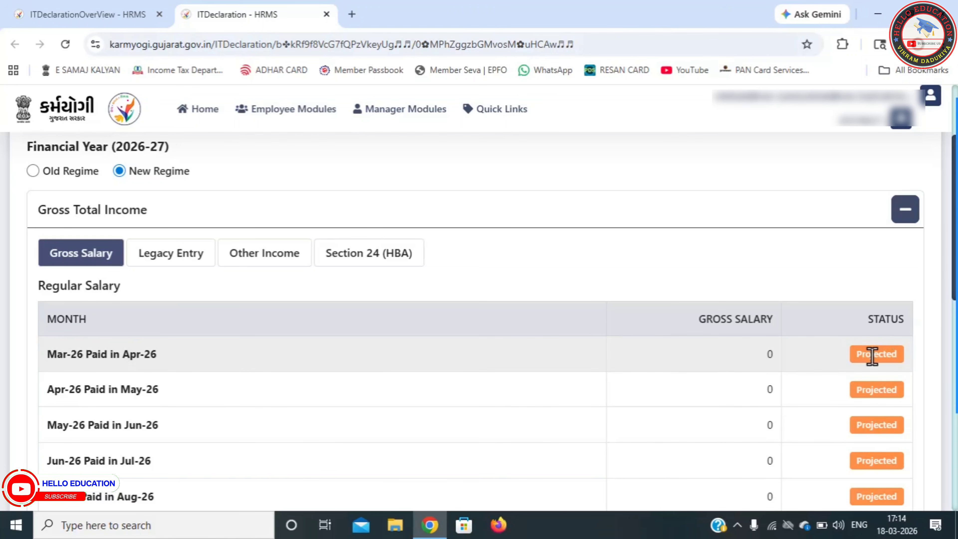
scroll(687, 410, "down", 2)
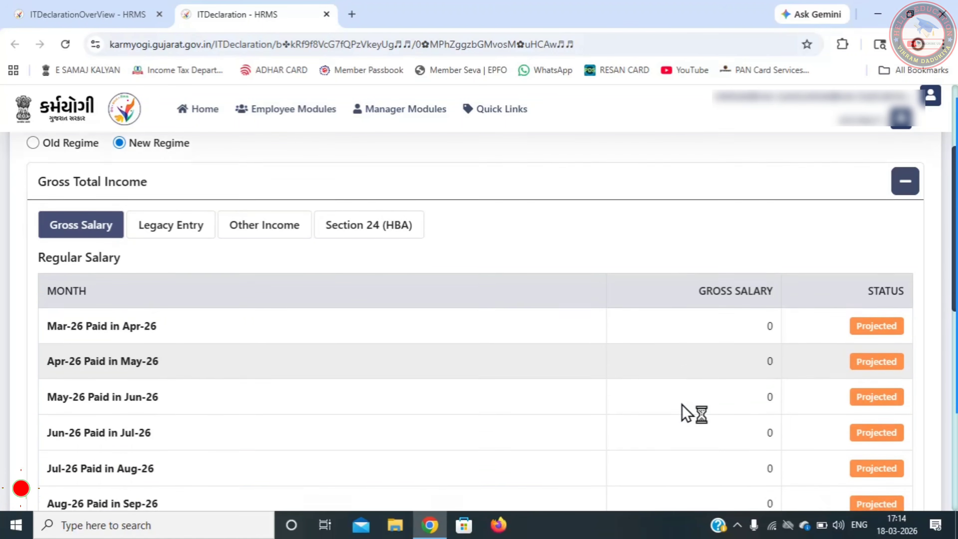
scroll(687, 411, "down", 2)
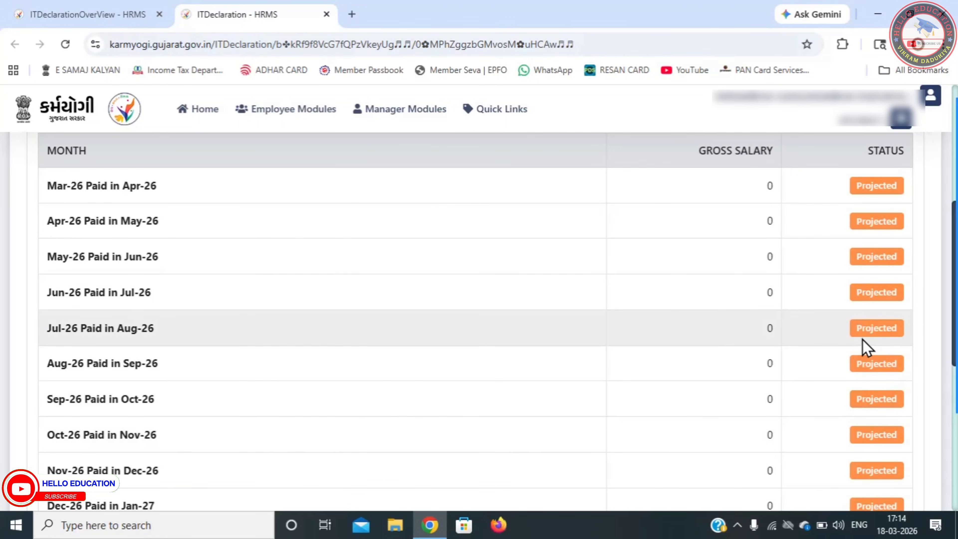
left_click(675, 348)
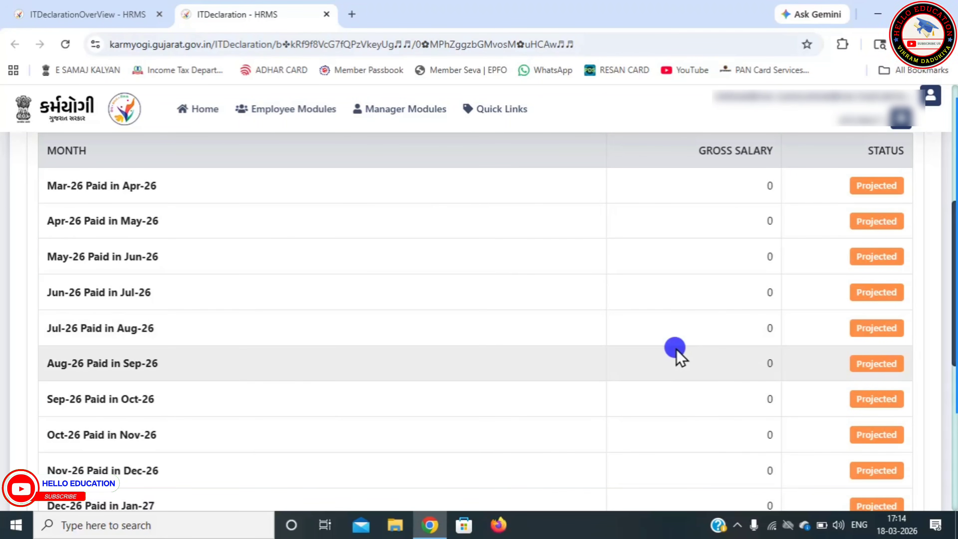
scroll(680, 357, "up", 2)
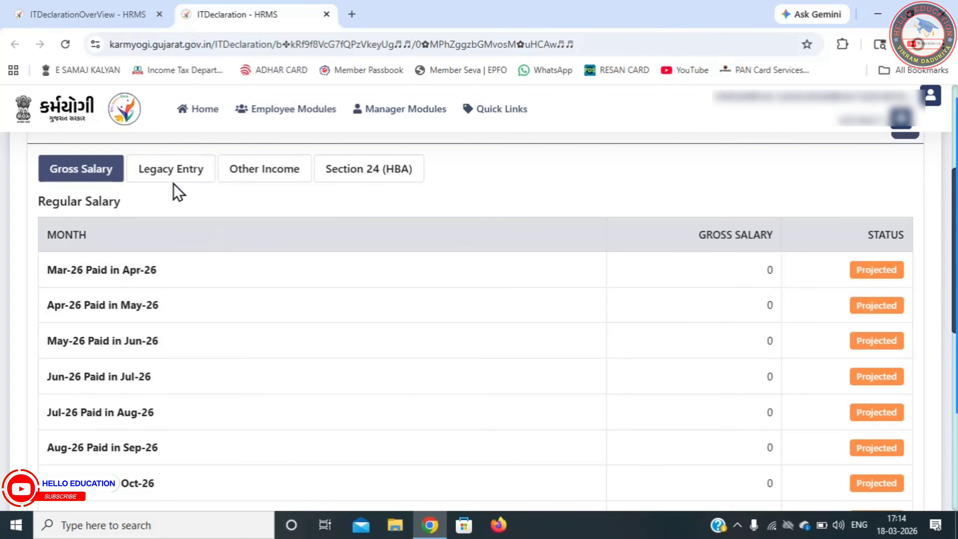
Step: Review the Legacy Entry table from Mar-26 to Feb-27, including the LTC Encashment and Regular Arrear columns
left_click(163, 177)
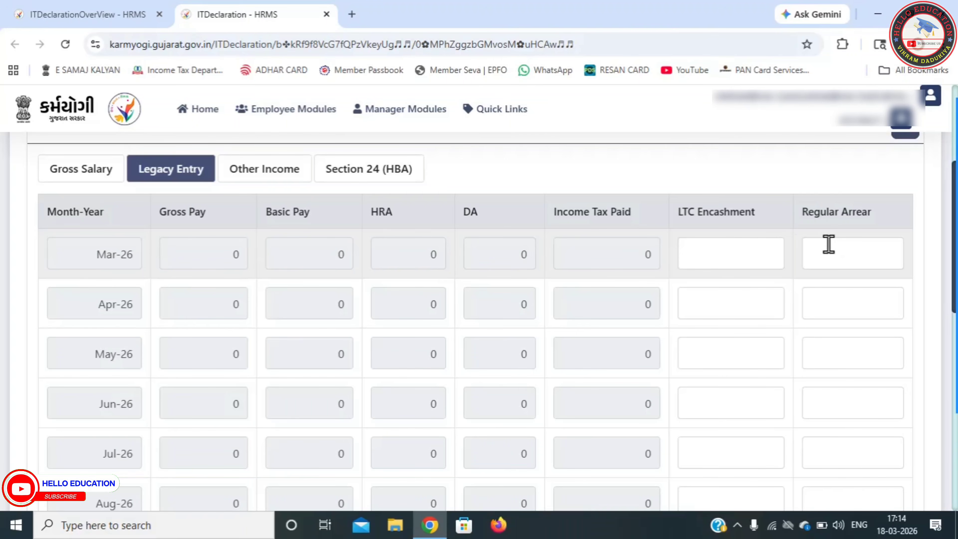
left_click(578, 188)
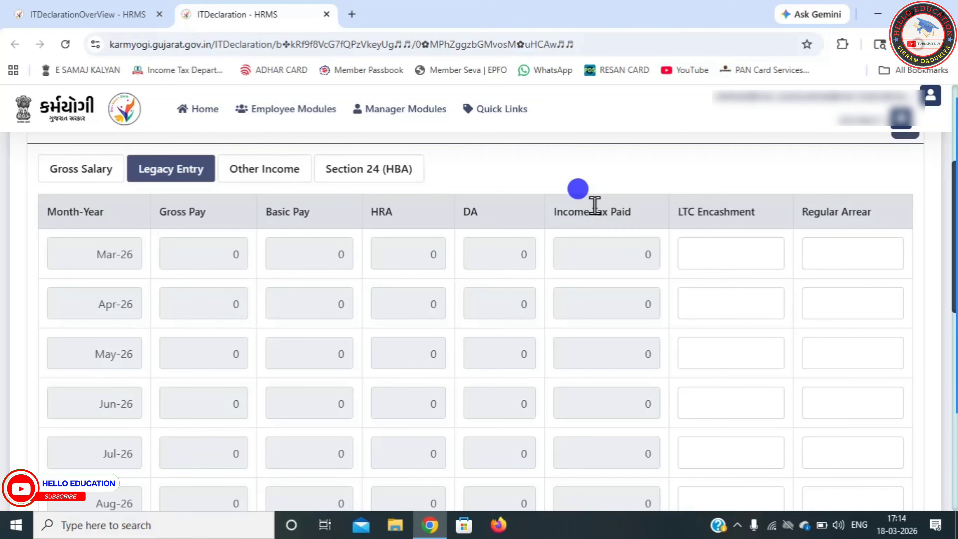
scroll(598, 214, "down", 8)
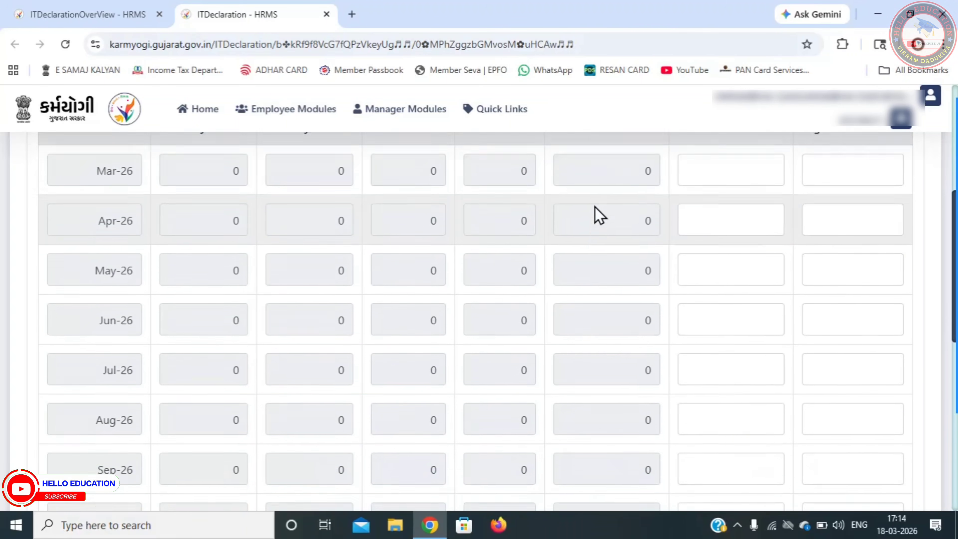
scroll(600, 215, "down", 2)
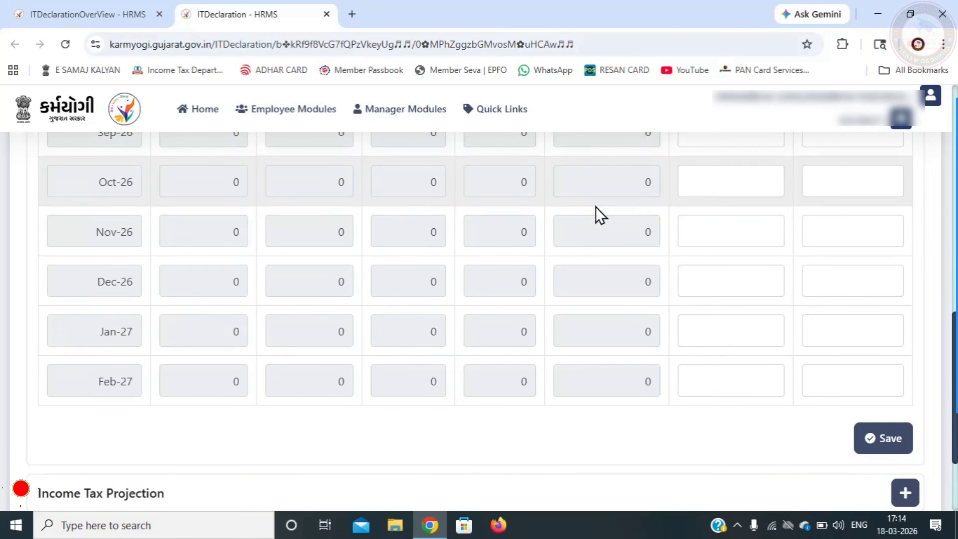
left_click(754, 434)
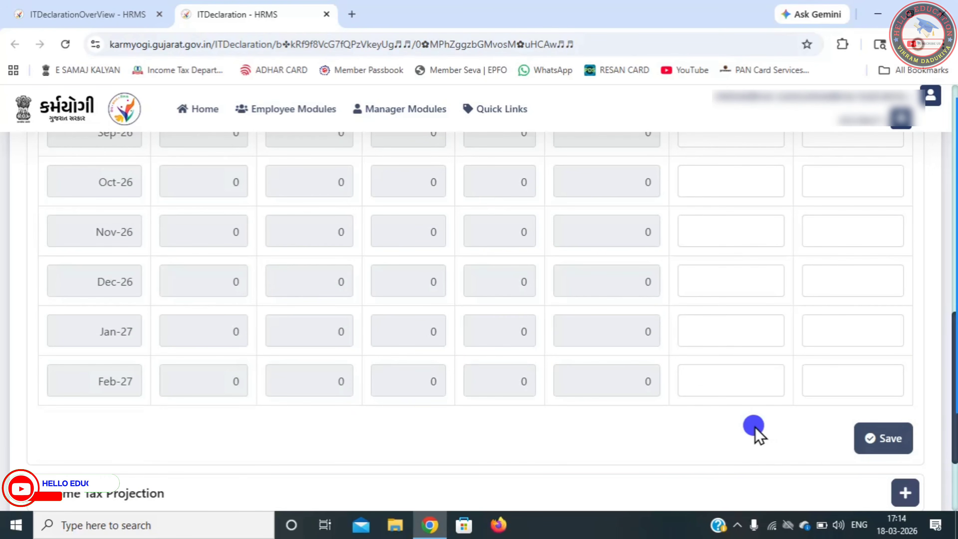
scroll(755, 430, "up", 3)
scroll(754, 430, "up", 7)
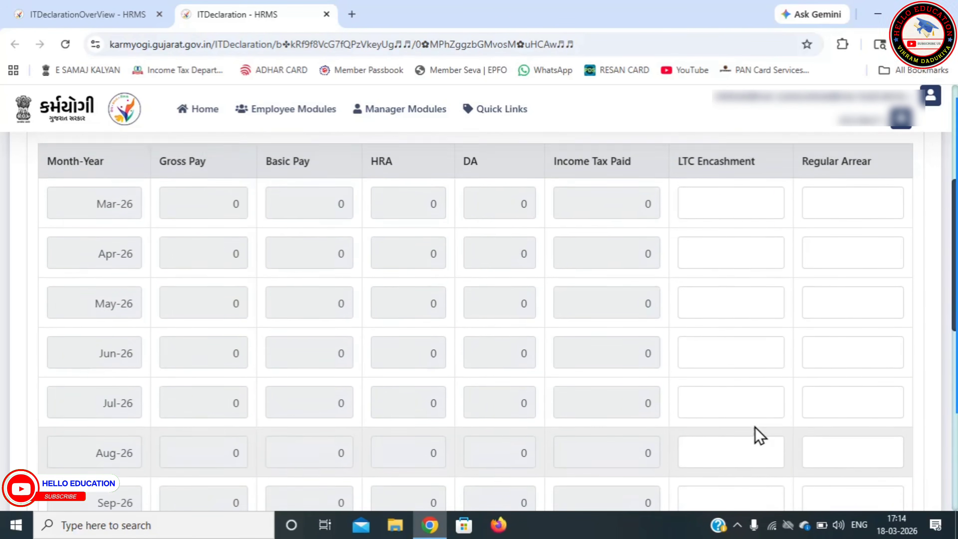
Step: Review the Other Income declaration rows from Bank Interest to Interest on NSC, and check Section 24 (HBA)
left_click(267, 229)
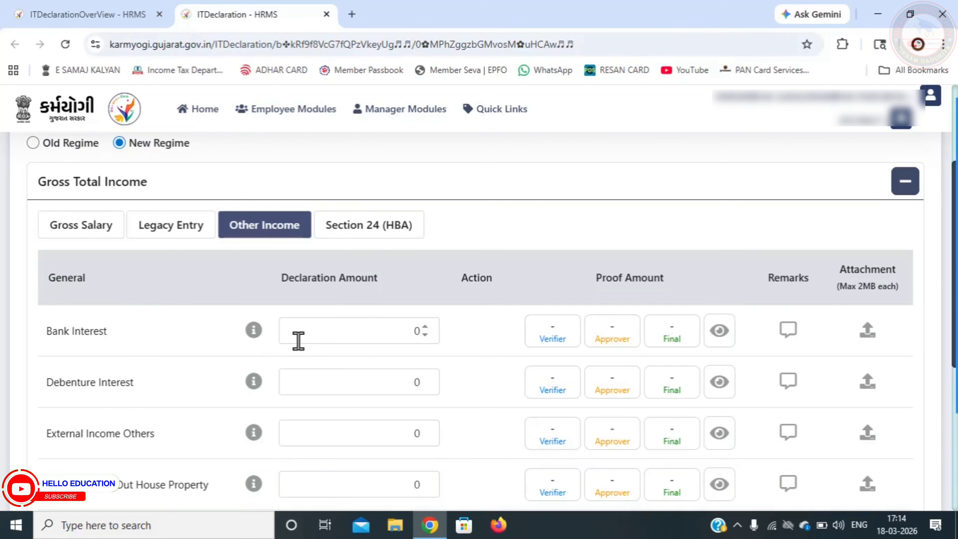
left_click(160, 439)
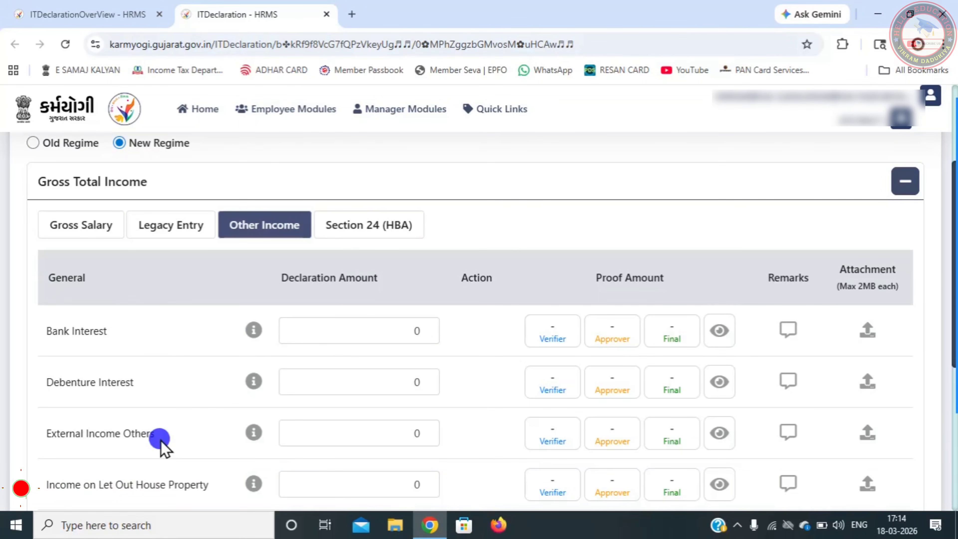
scroll(160, 439, "down", 4)
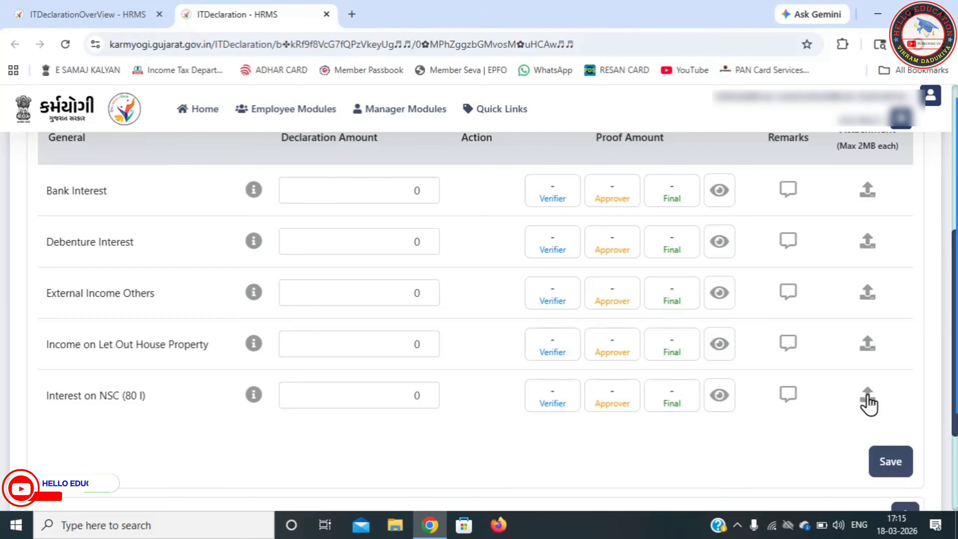
left_click(500, 338)
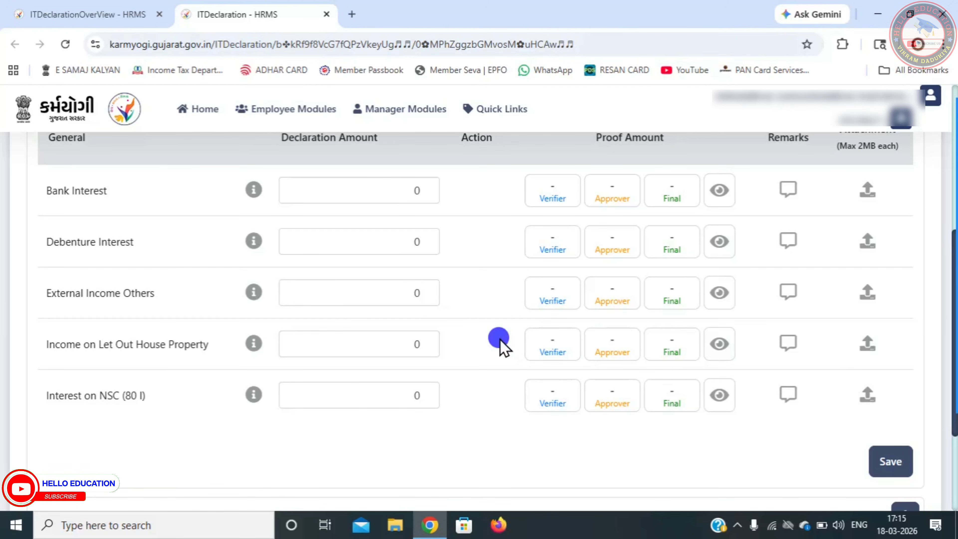
left_click(496, 355)
scroll(498, 361, "up", 4)
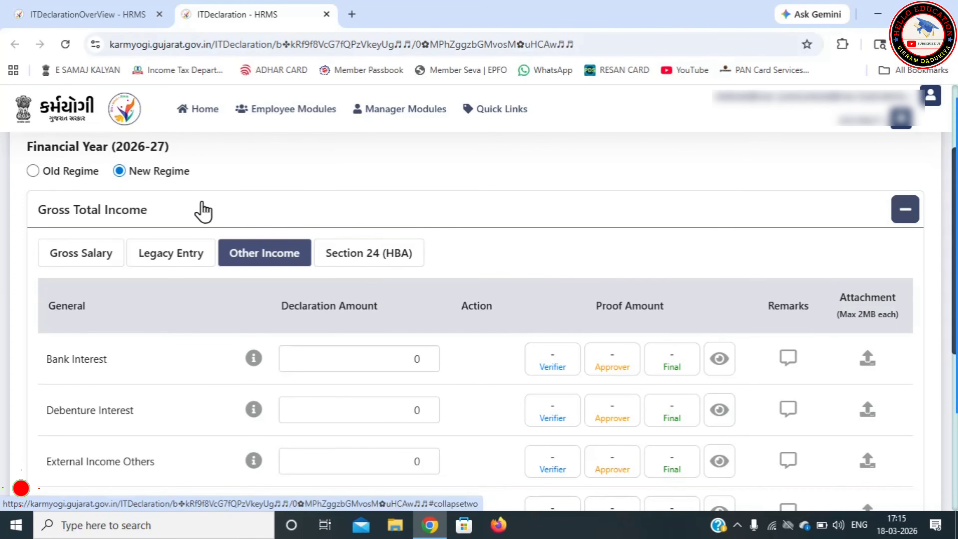
left_click(350, 260)
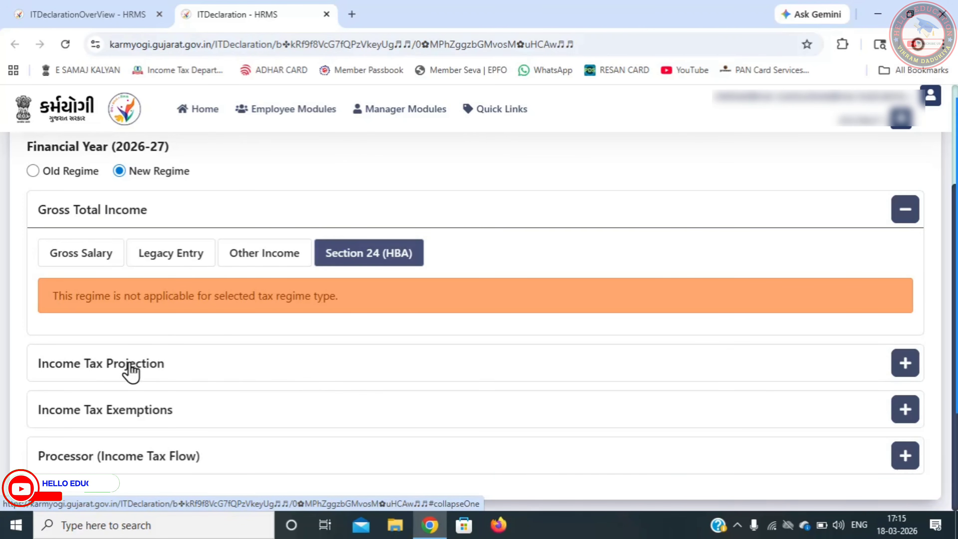
Step: Expand Income Tax Projection and examine the Total Investment, Other Income and monthly tax deduction tables, including the regime comparison rows
left_click(903, 370)
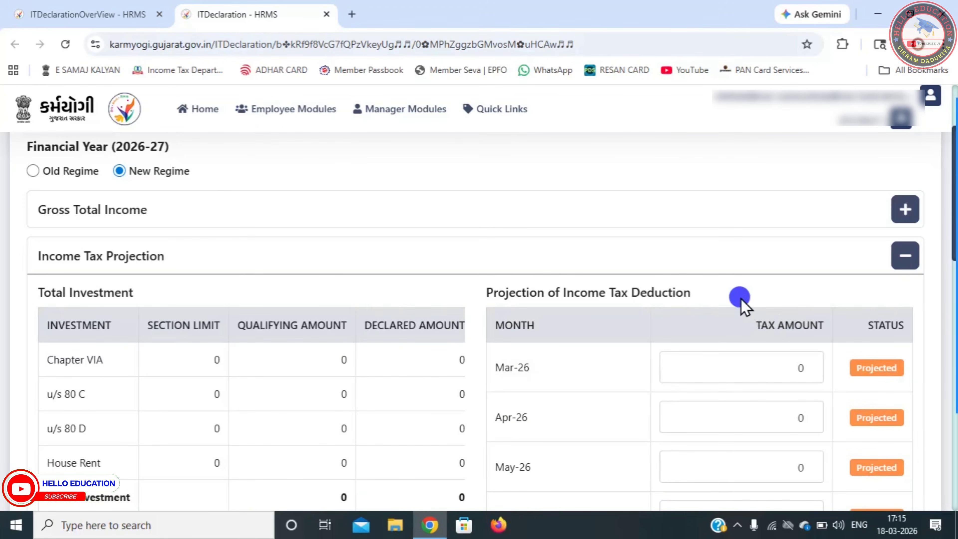
scroll(741, 304, "down", 3)
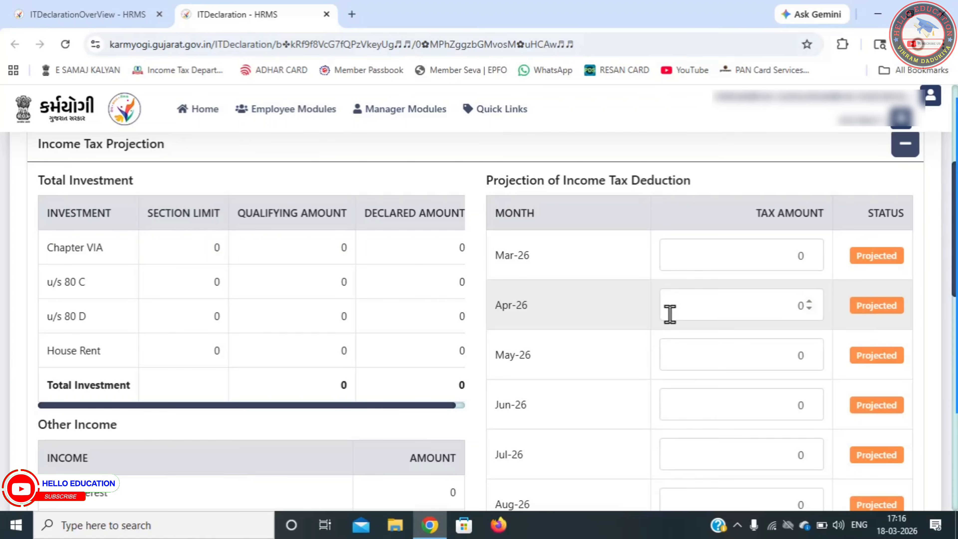
scroll(615, 329, "down", 5)
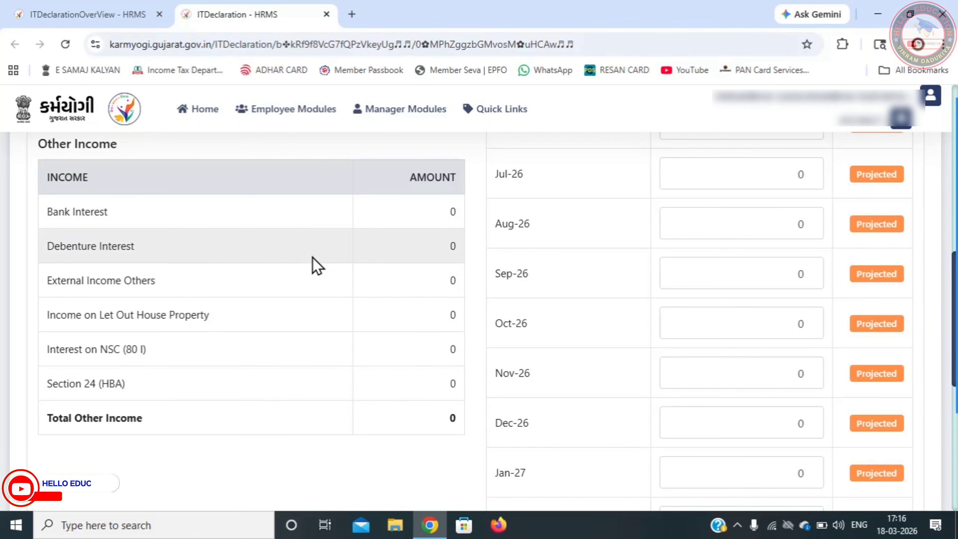
scroll(316, 265, "up", 2)
scroll(317, 266, "up", 4)
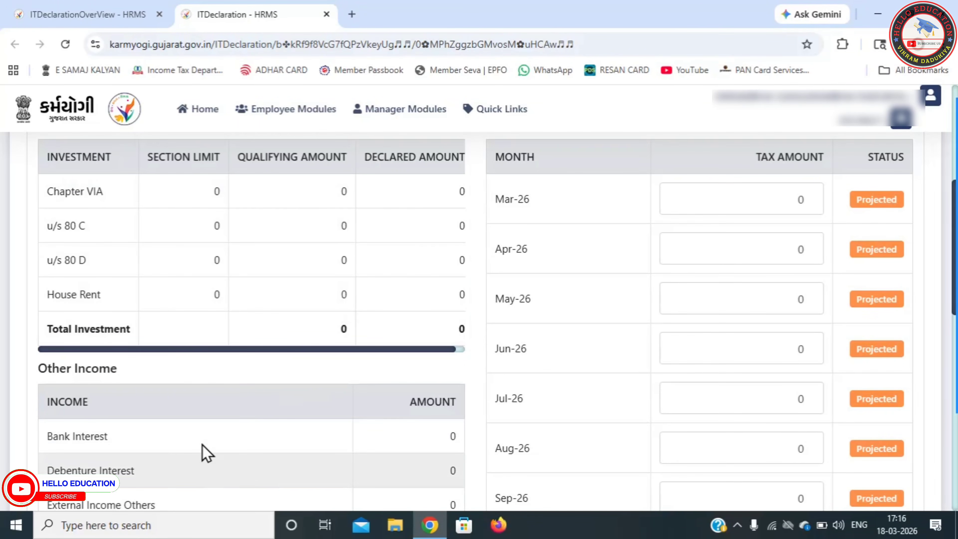
scroll(258, 456, "down", 7)
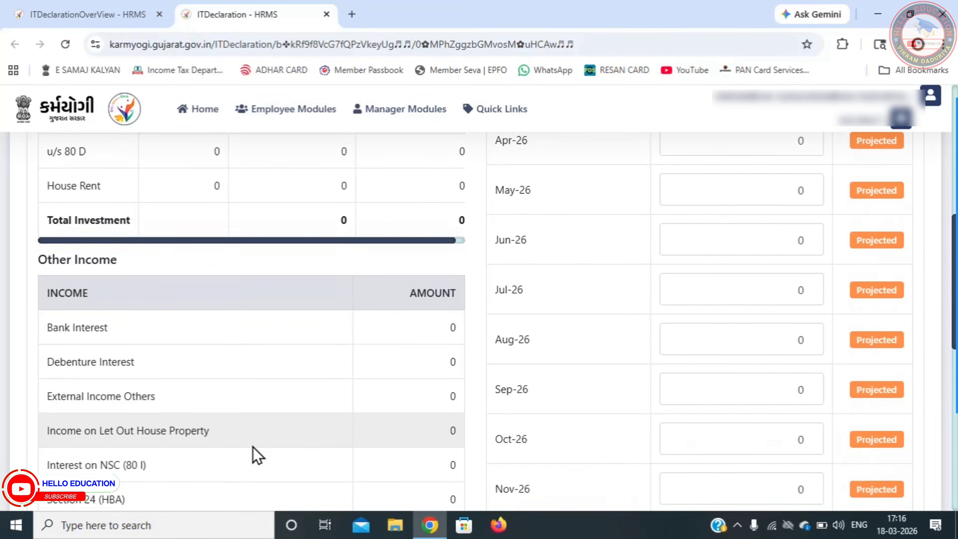
scroll(258, 456, "down", 5)
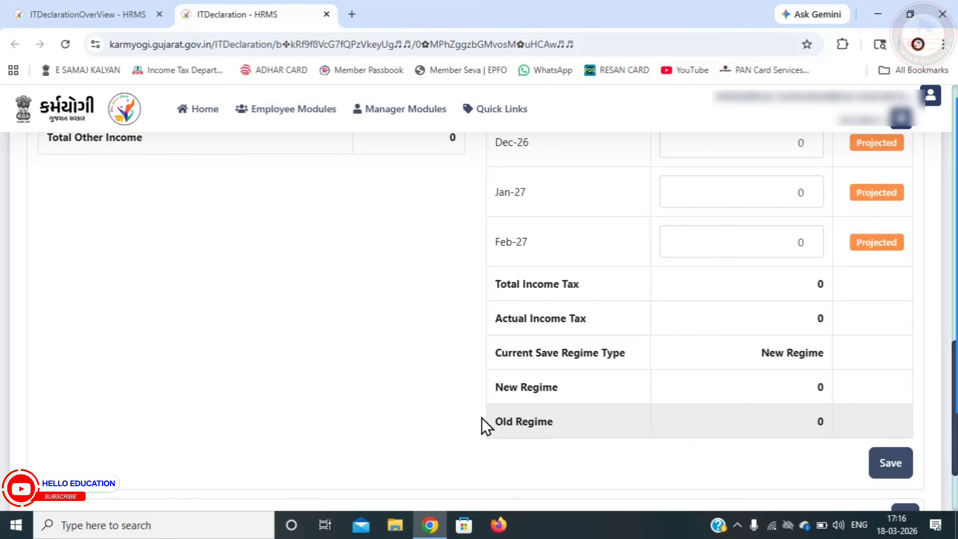
left_click(471, 416)
scroll(471, 418, "up", 5)
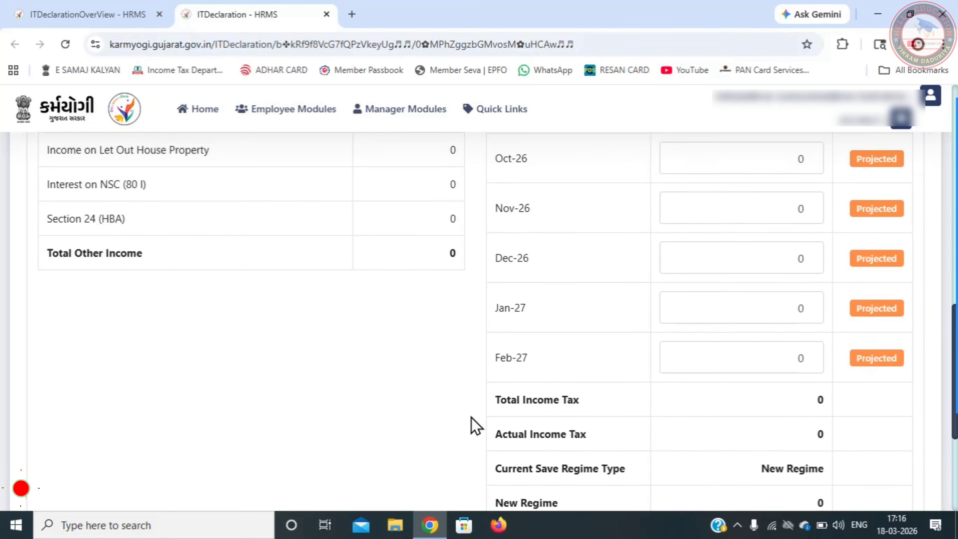
scroll(471, 417, "down", 6)
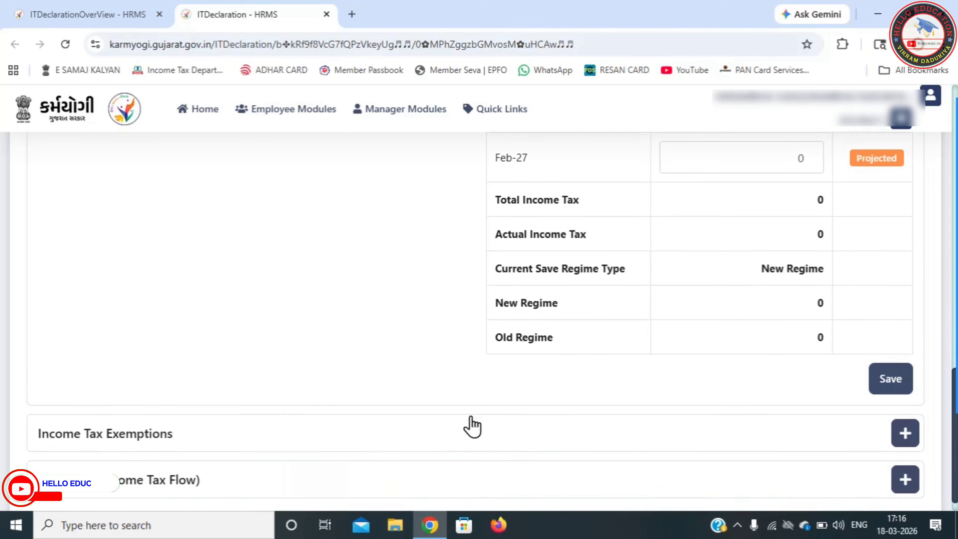
Step: Expand Income Tax Exemptions and check the u/s 80 D, House Rent and Chapter VIA sections, including the Deductions u/s 80CCD (2) row
left_click(471, 427)
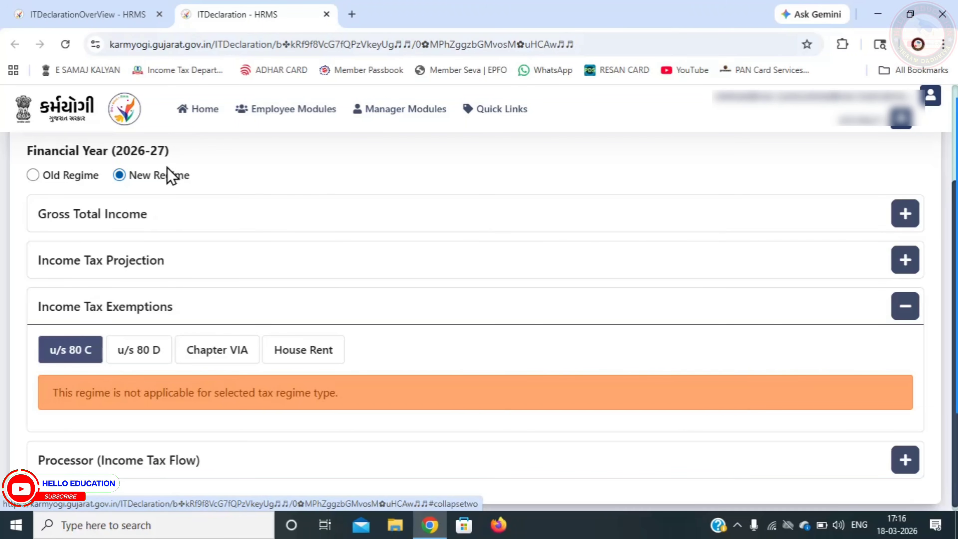
left_click(132, 359)
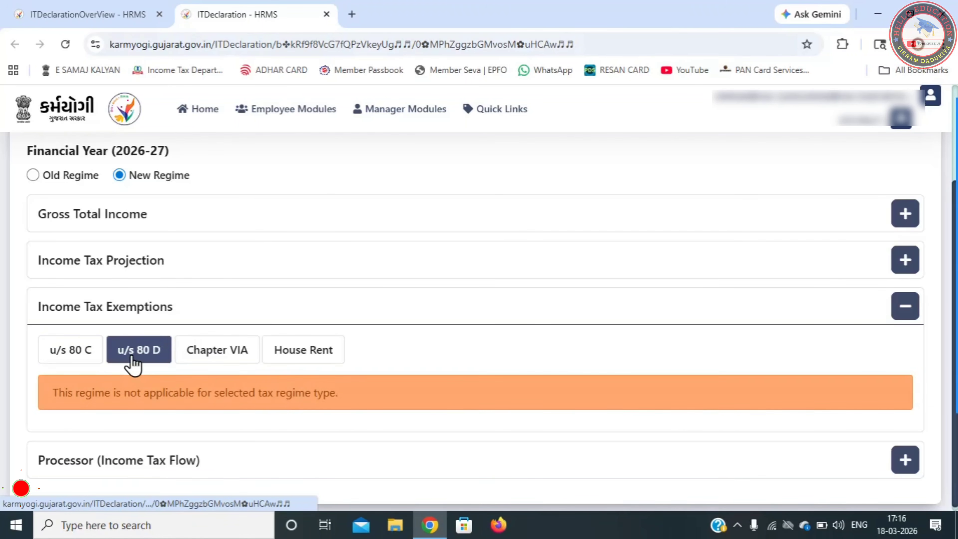
left_click(289, 361)
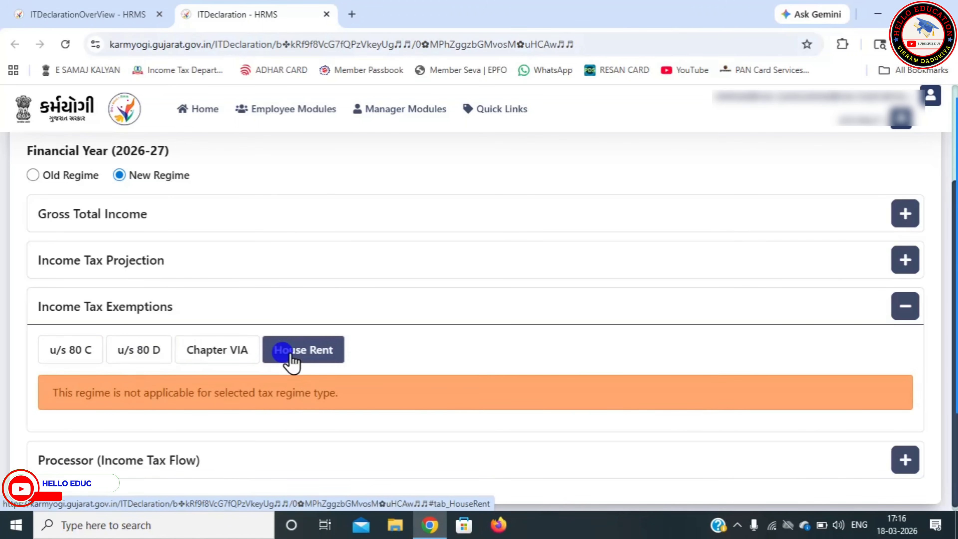
left_click(237, 359)
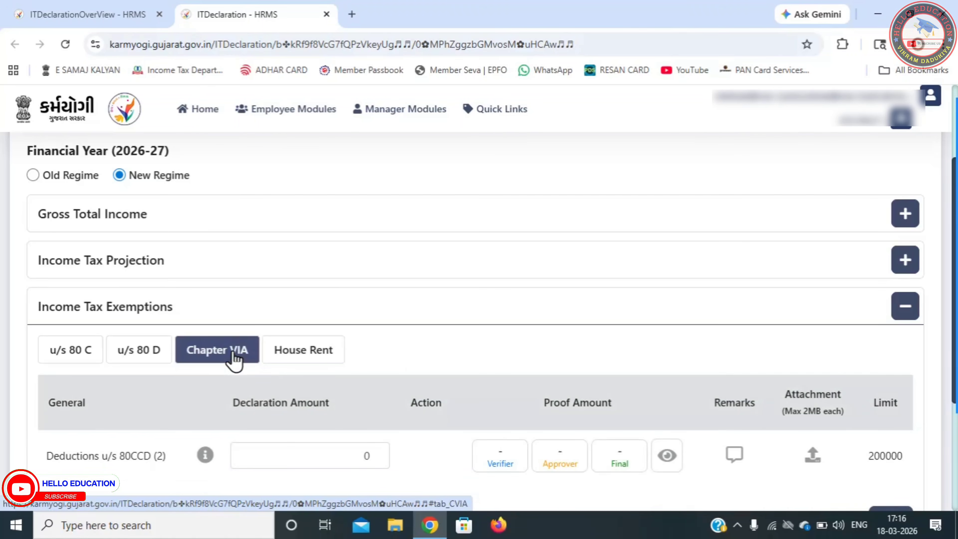
left_click(447, 350)
scroll(451, 358, "down", 2)
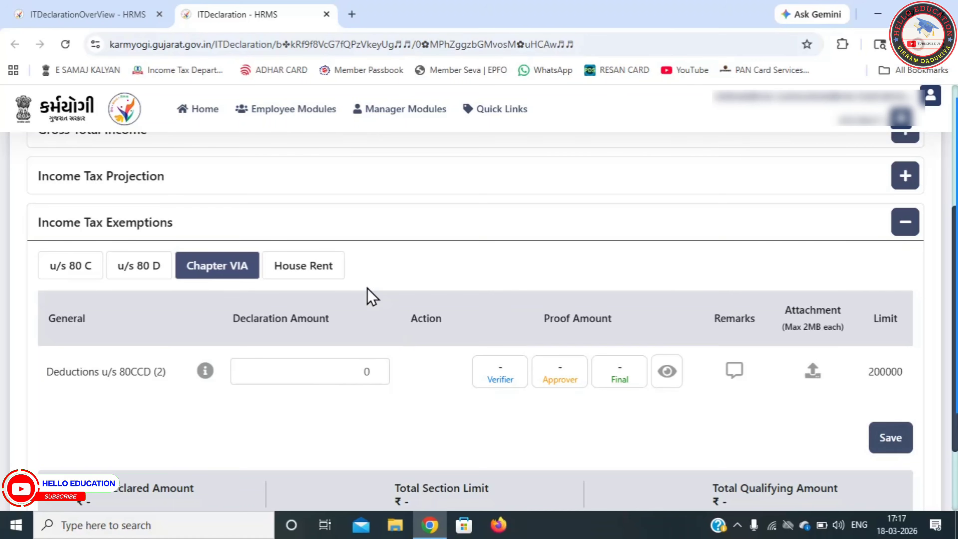
Step: Review the u/s 80 C, u/s 80 D and House Rent exemption sections again under the New Regime
left_click(77, 266)
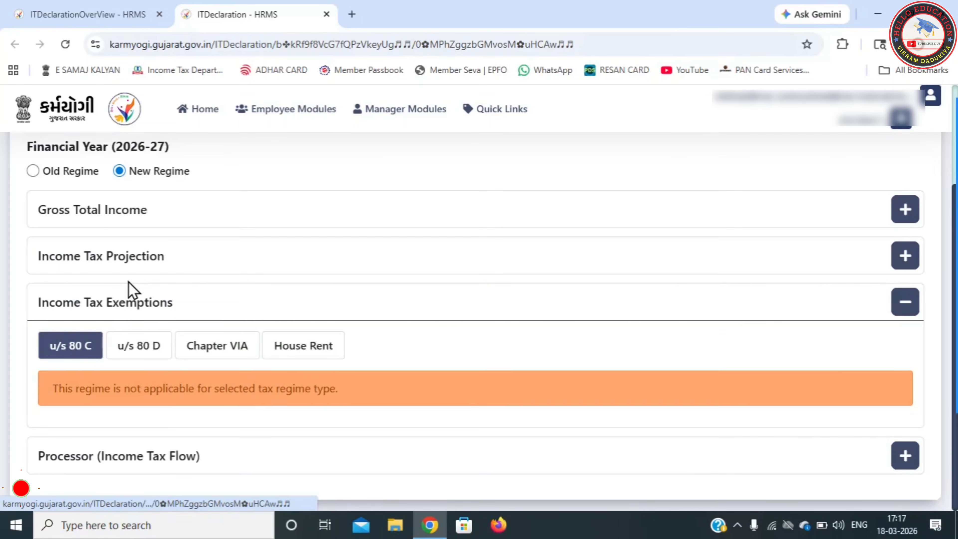
left_click(143, 346)
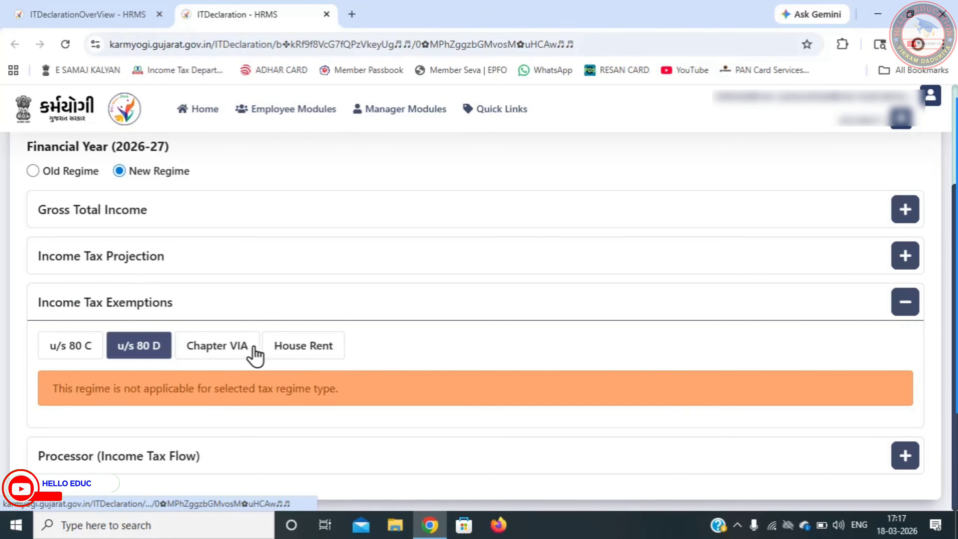
left_click(288, 349)
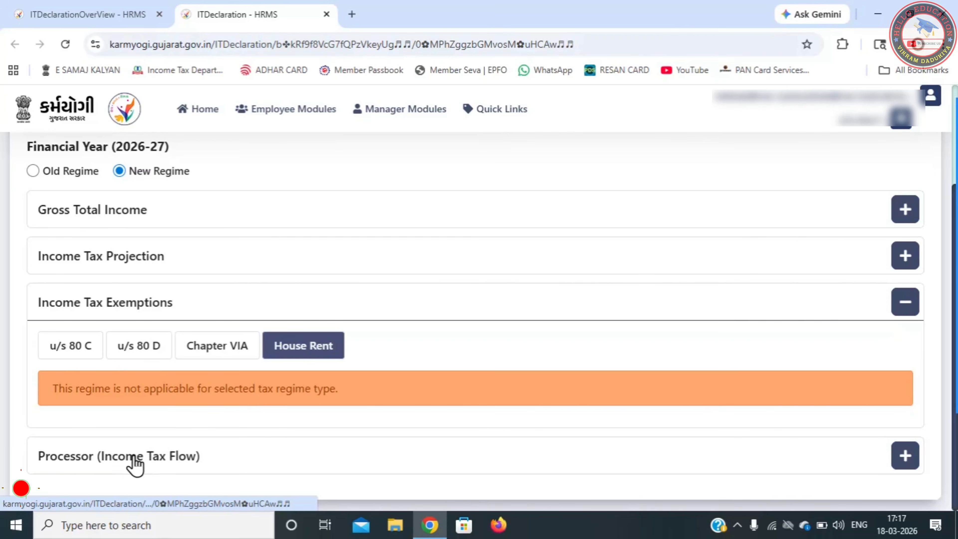
Step: Expand Processor (Income Tax Flow) and submit the declaration to the verifier chosen in Forward To
left_click(168, 455)
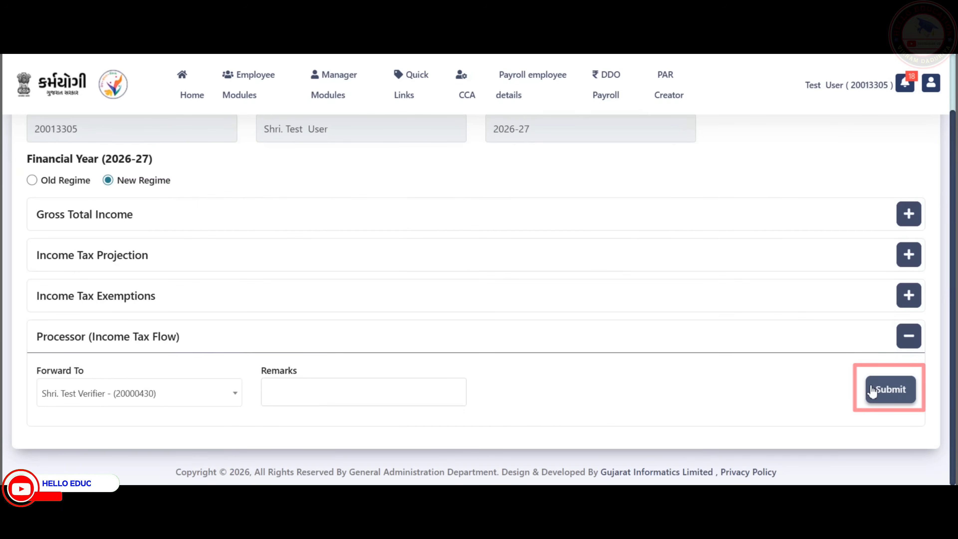
left_click(874, 391)
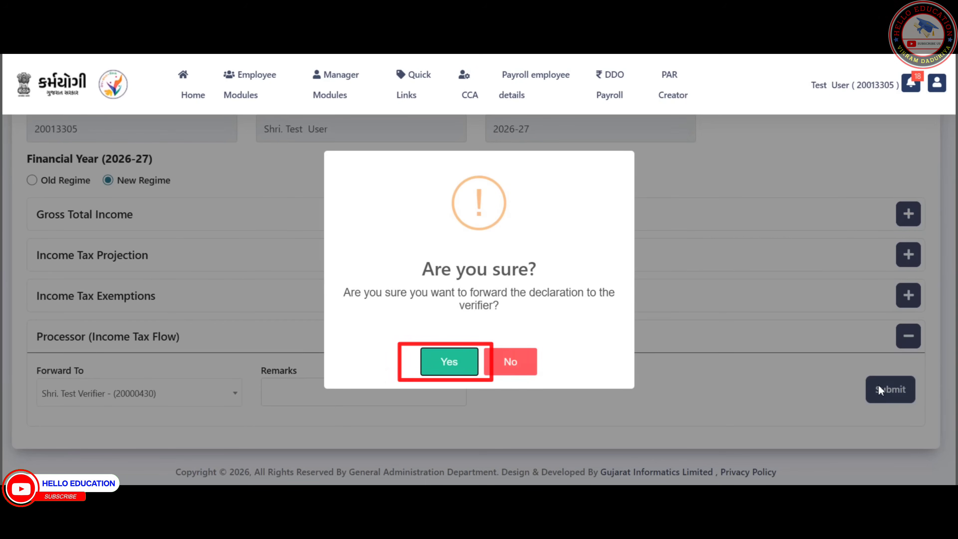